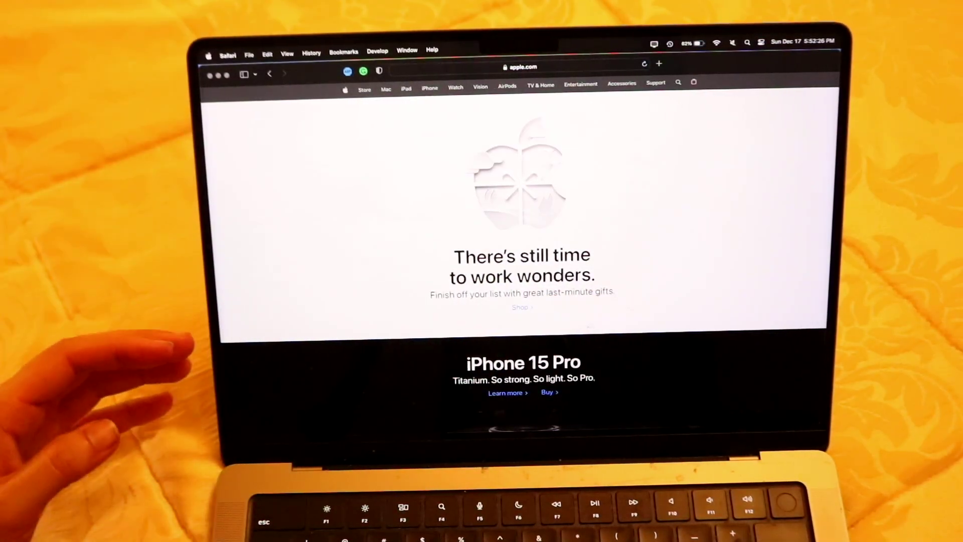
- Load the Apple Store page from Safari's apple.com navigation bar
left_click(299, 169)
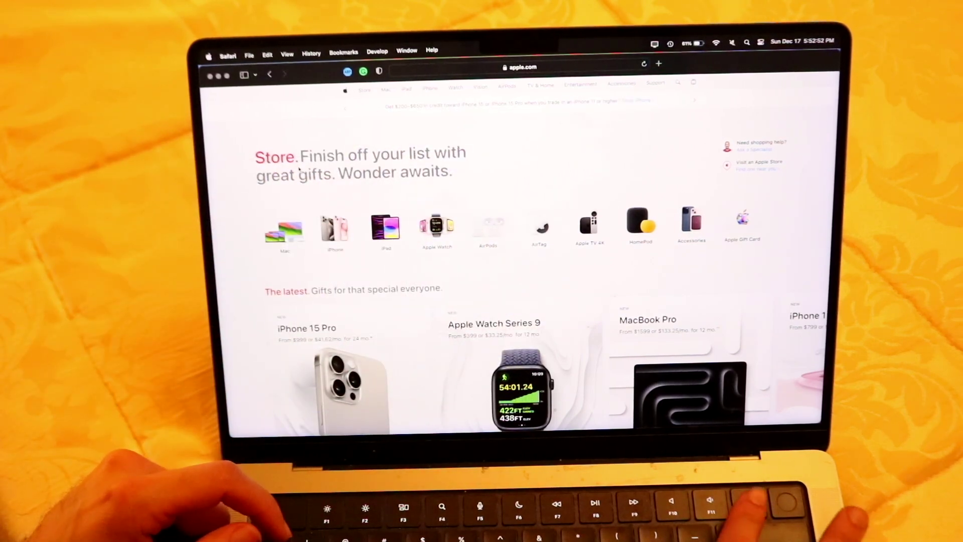
- Raise the system volume, then mute the sound using the keyboard's audio keys
key("XF86AudioRaiseVolume")
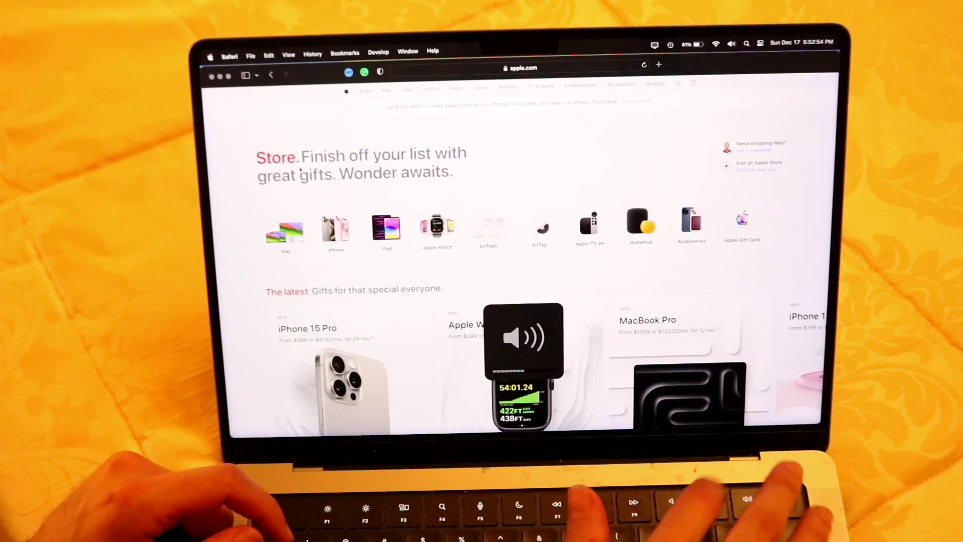
key("XF86AudioMute")
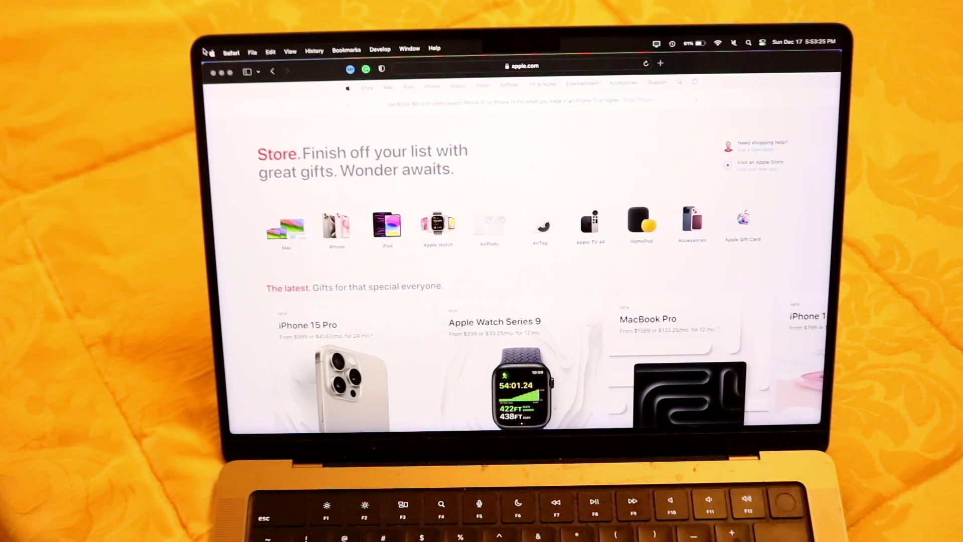
- Open System Settings from the Apple menu, landing on the Appearance pane
left_click(208, 52)
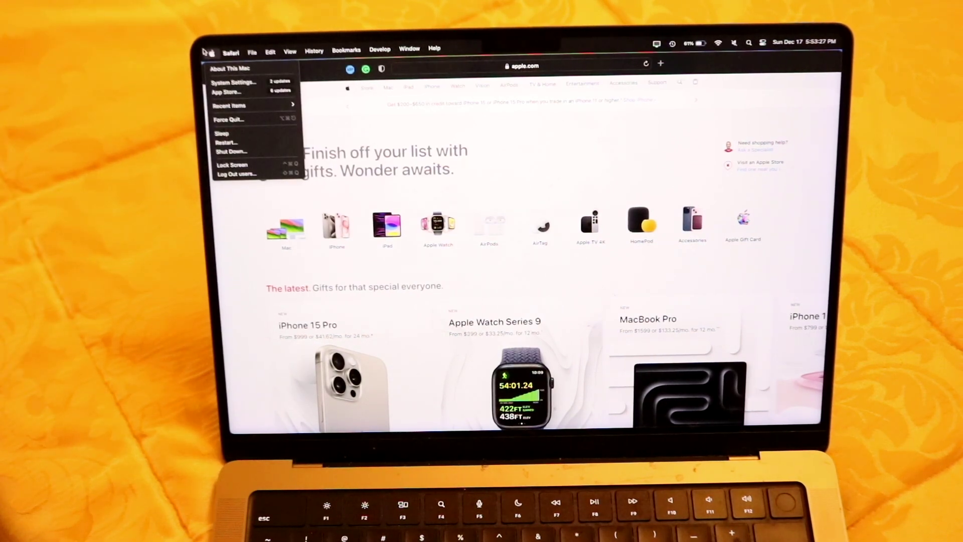
left_click(226, 82)
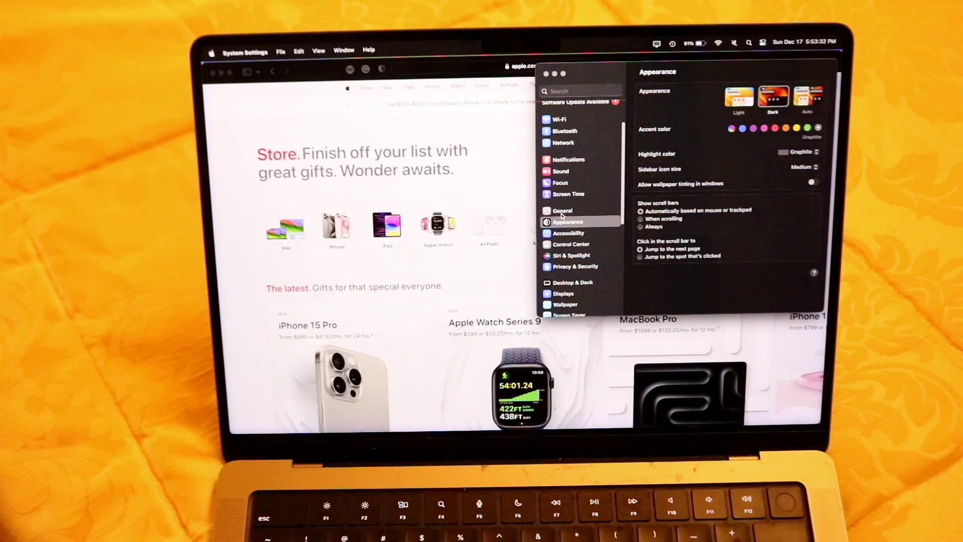